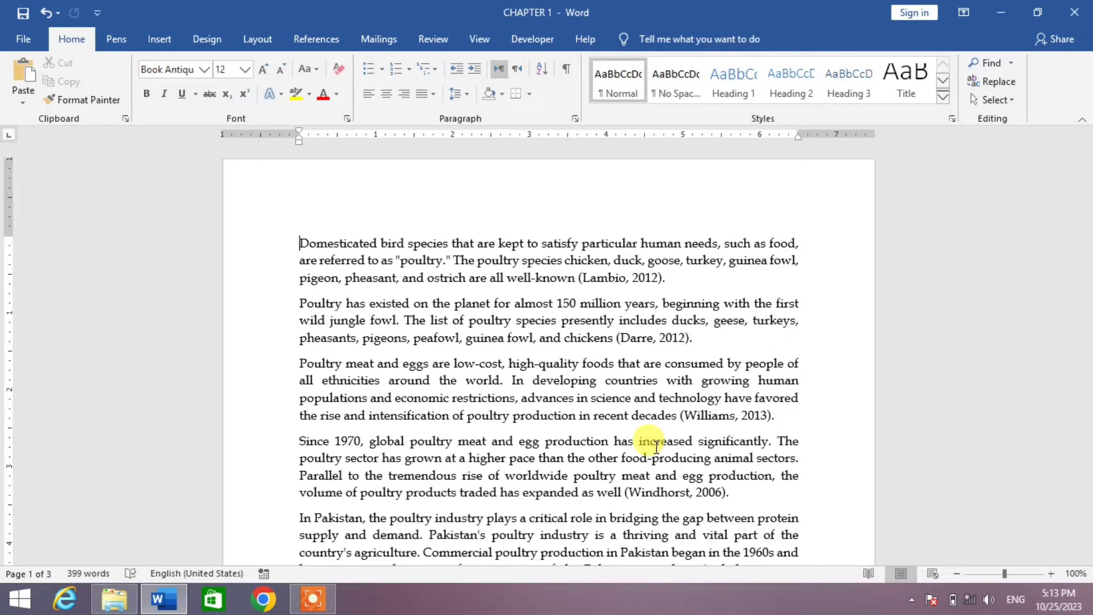
Open the Zoom dialog with the Alt+W, Q shortcut and choose 200% magnification.
key("alt")
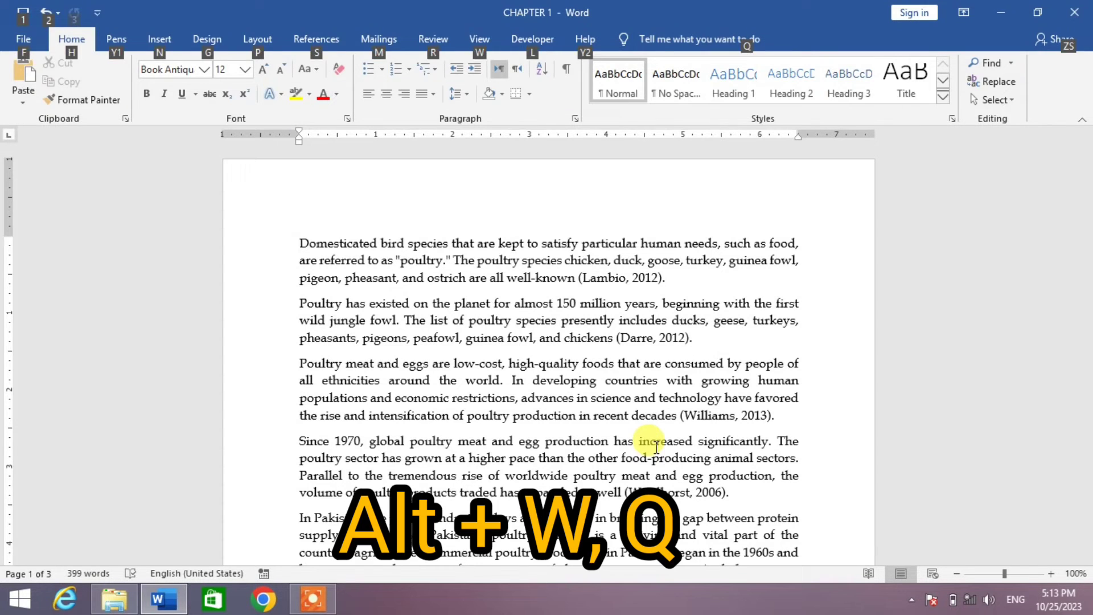
key("w")
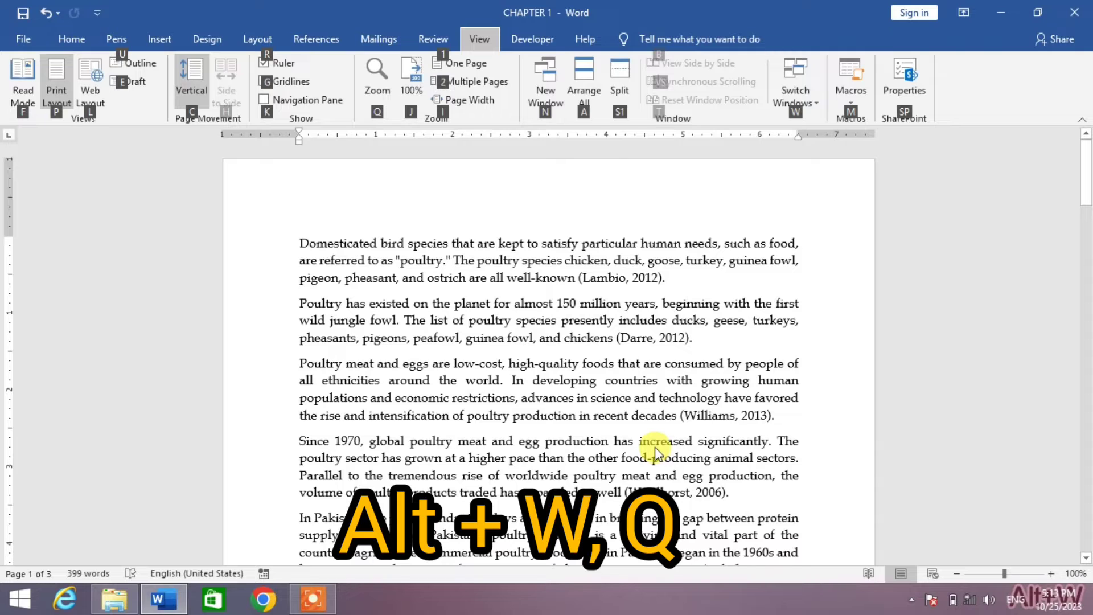
key("q")
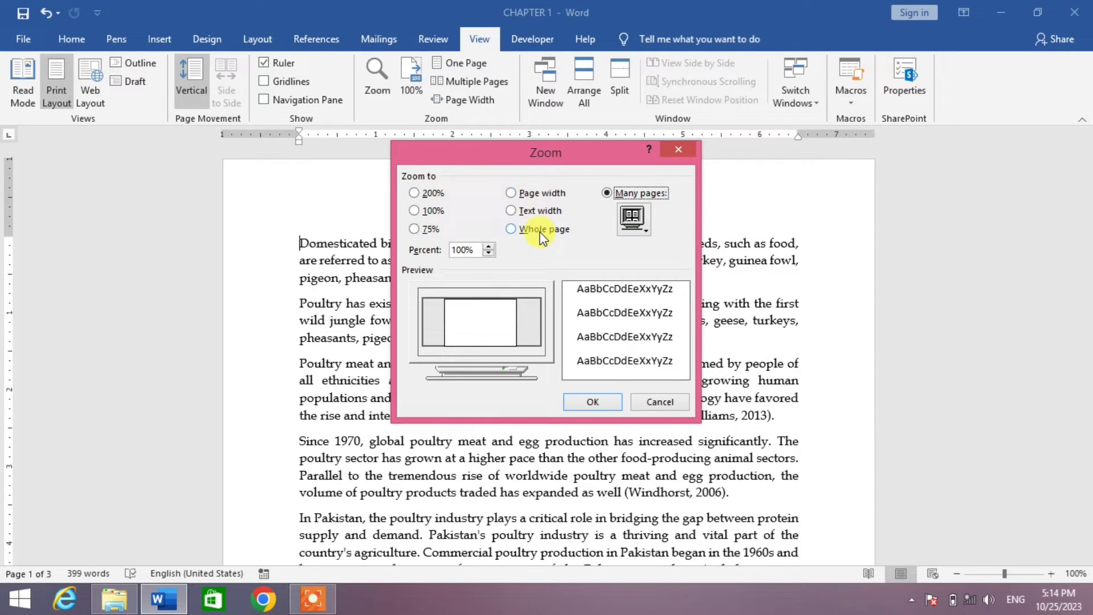
left_click(420, 196)
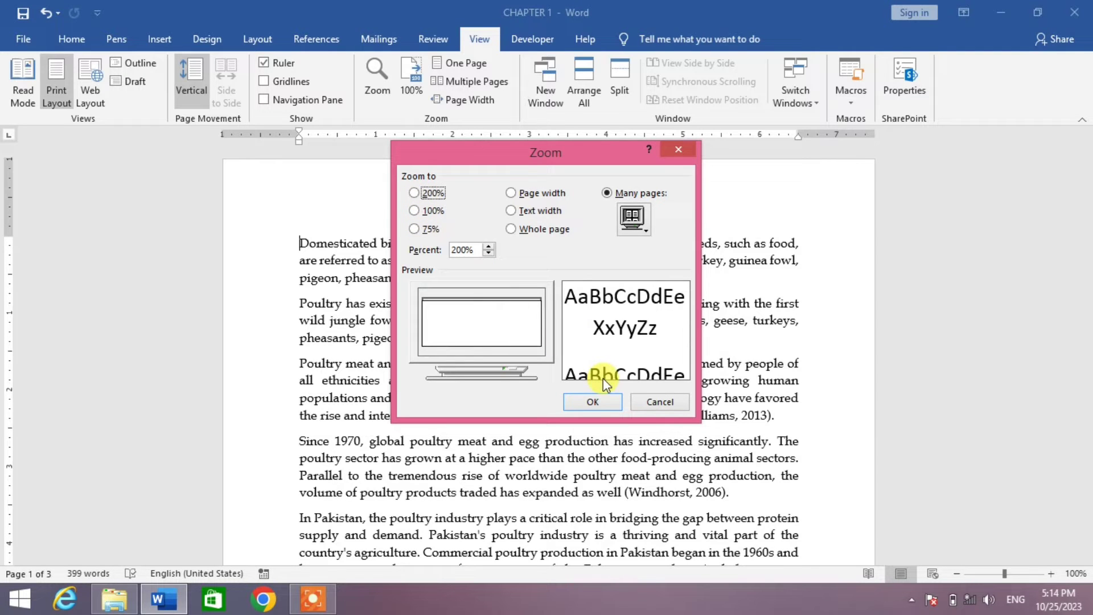
Confirm the Zoom dialog to enlarge the poultry chapter to 200%.
left_click(592, 402)
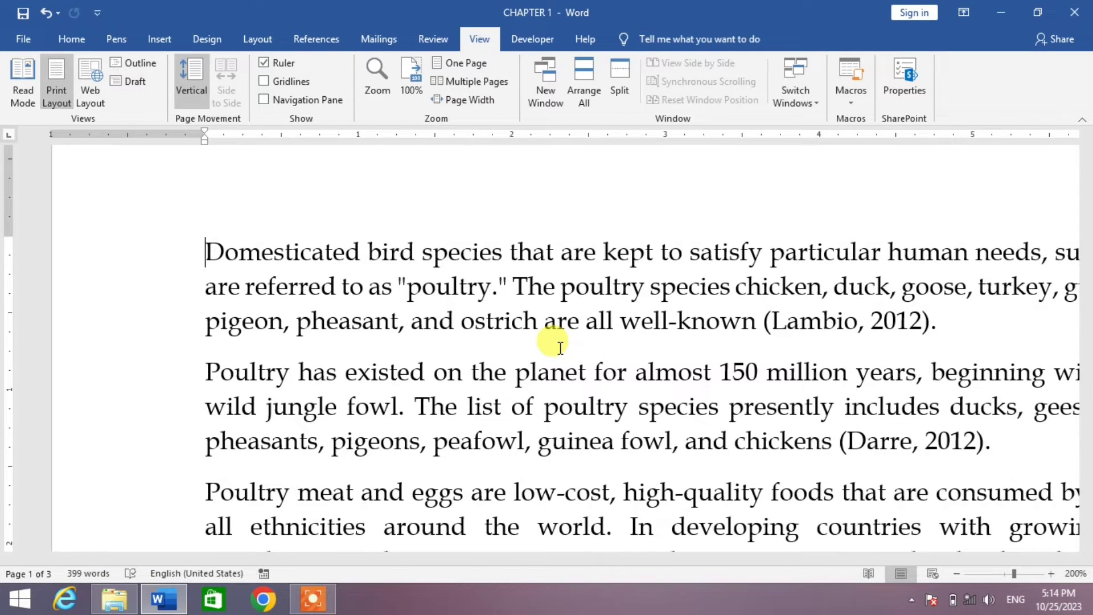
Reopen the Zoom dialog and replace the 200% percent value with 80%.
key("alt")
key("q")
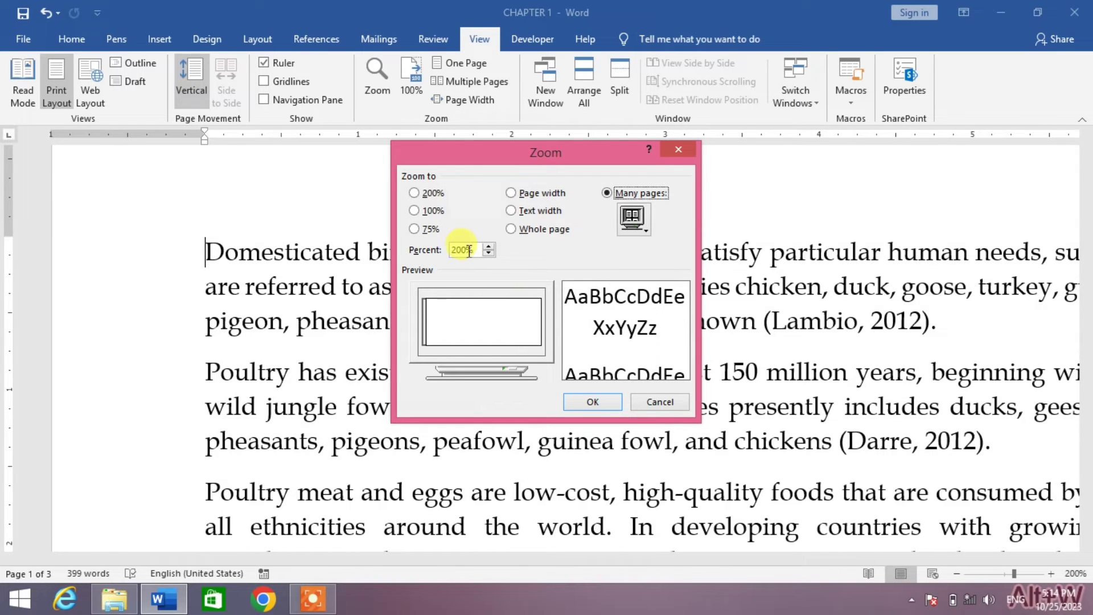
left_click_drag(471, 249, 447, 249)
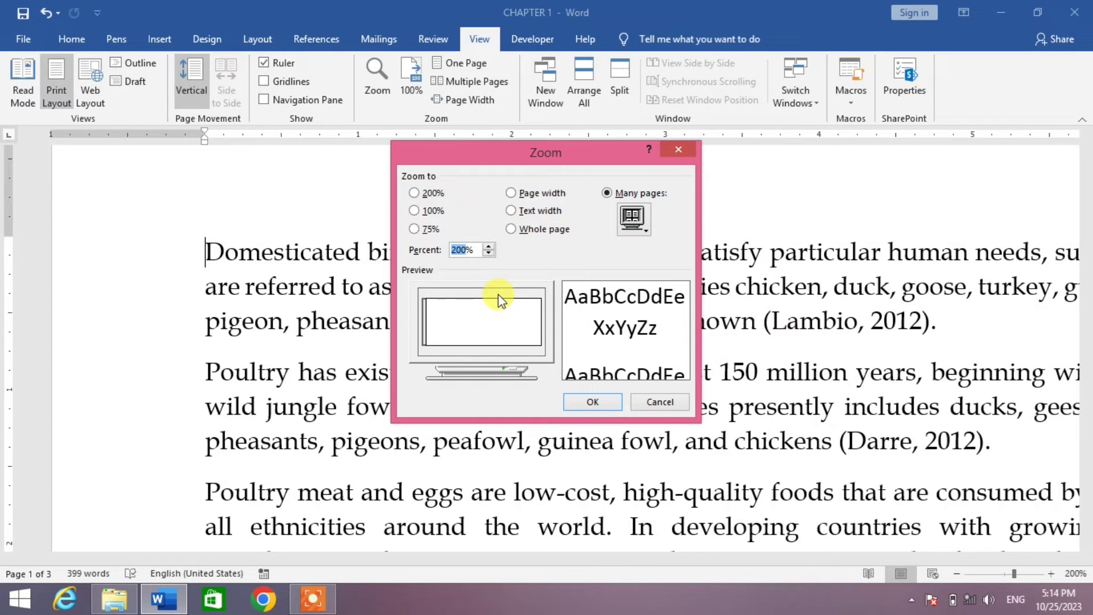
type("80%")
left_click(607, 400)
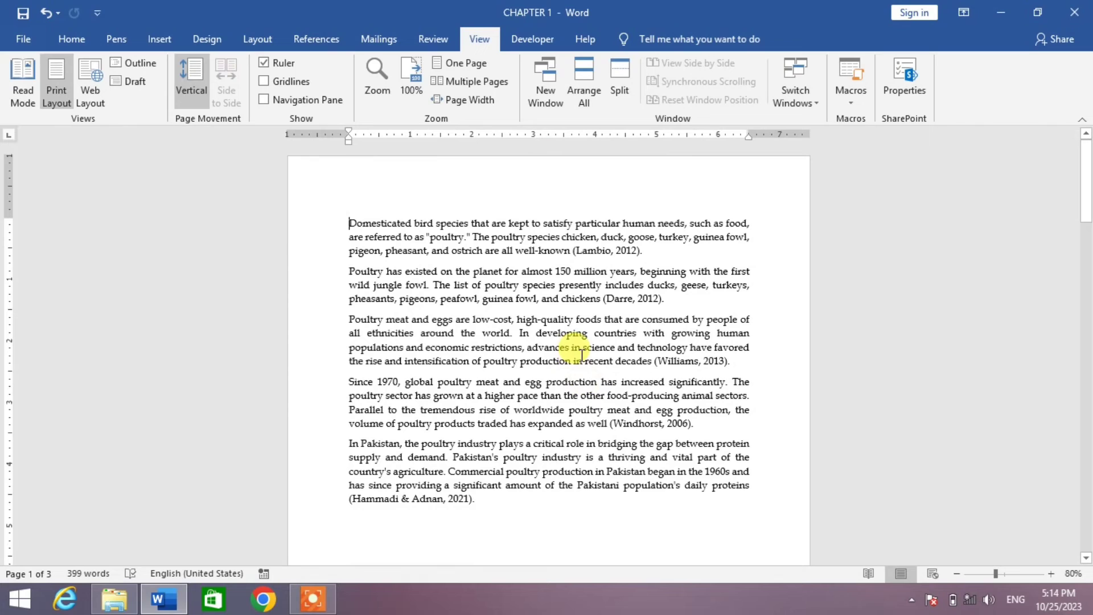